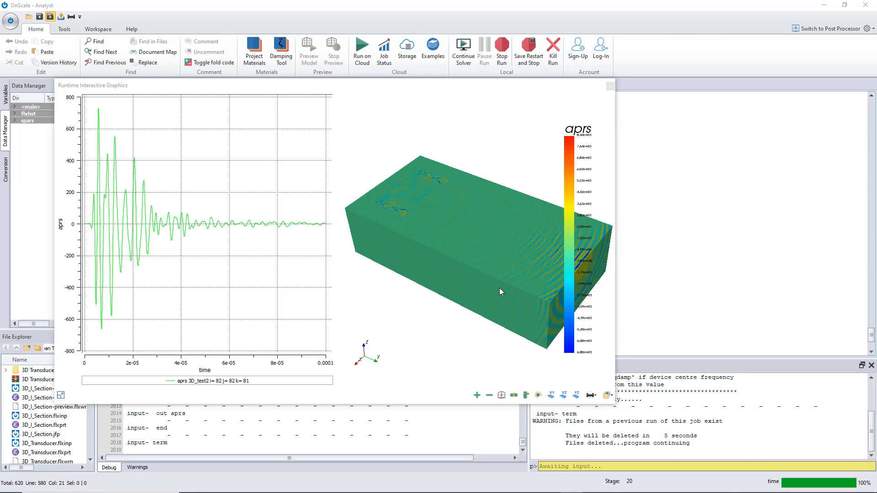
Enter the graphics mode by running the grph command in the interactive command window.
click(562, 466)
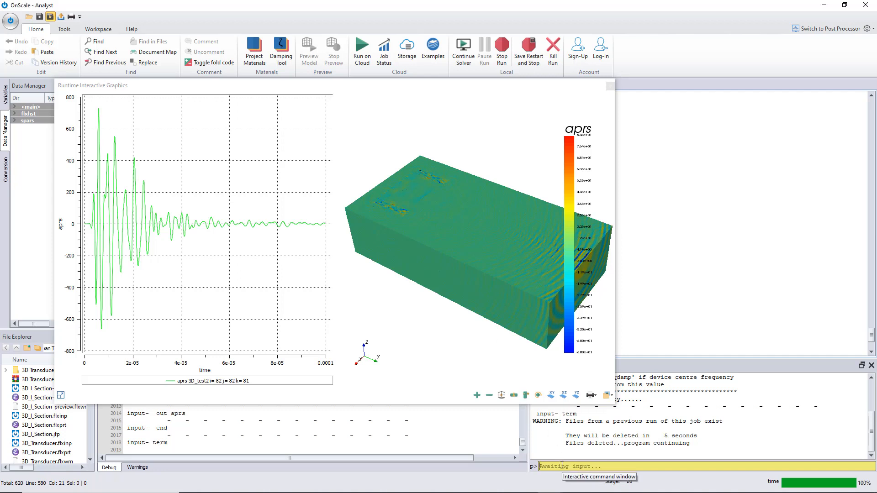
scroll(400, 210, up, 4)
scroll(400, 210, down, 5)
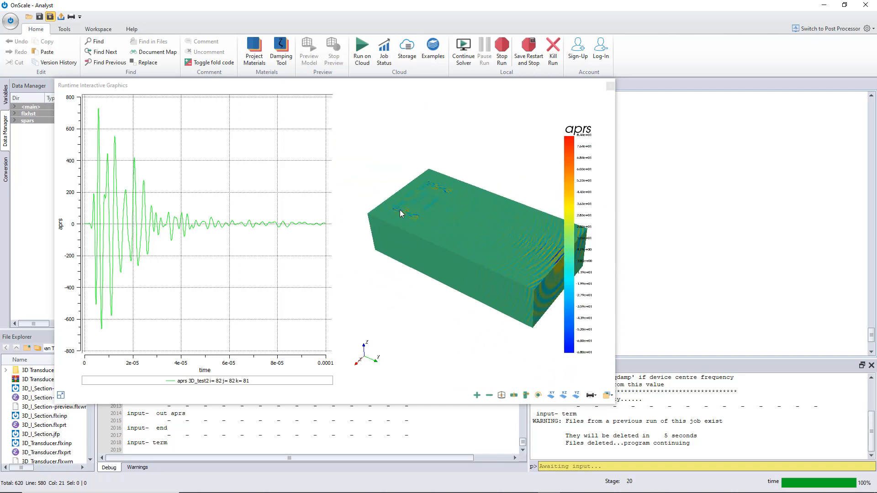
scroll(400, 210, up, 1)
scroll(401, 211, down, 1)
scroll(401, 211, up, 1)
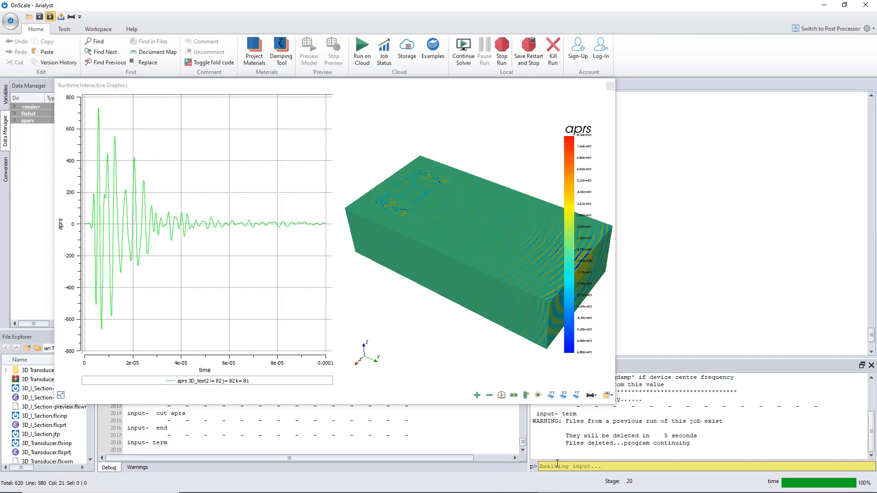
text(nve)
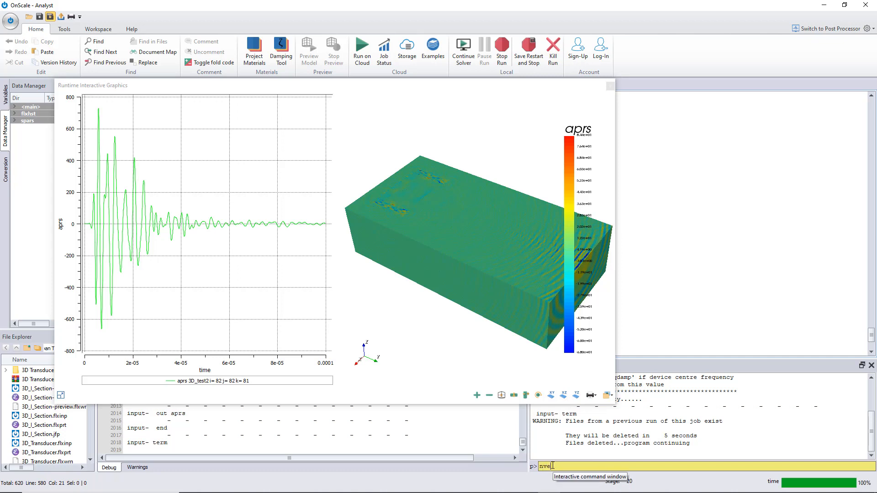
key(BackSpace)
key(BackSpace)
key(BackSpace)
text(grph)
key(Return)
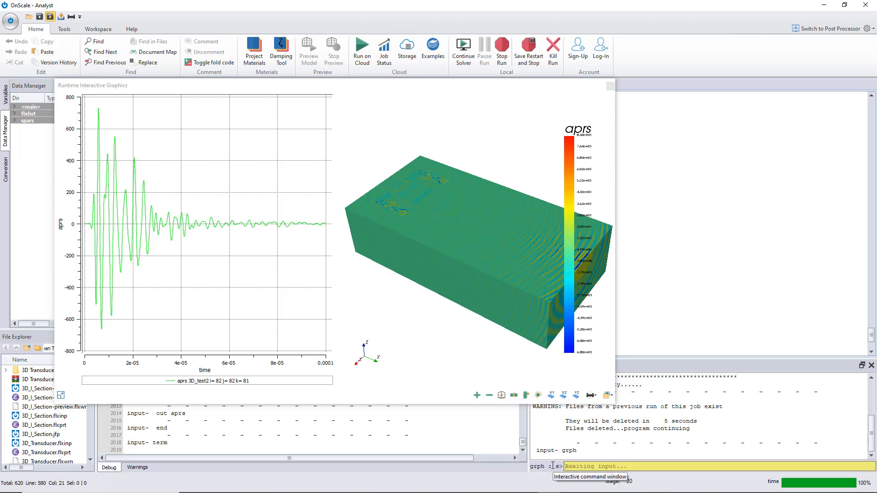
Set a single-view layout with nvew 1 1, plot aprs for the whole model, and inspect the pressure field up close.
text(nvew 1 1)
key(Return)
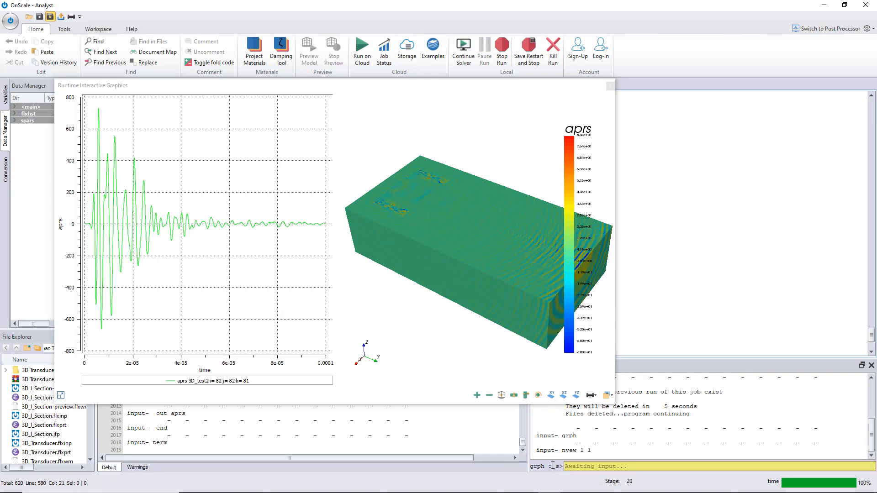
text(plot aprs)
key(Return)
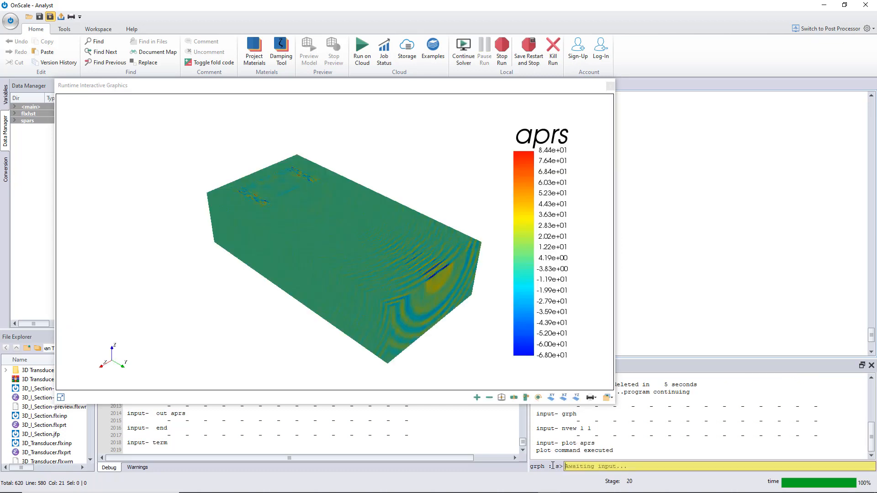
mouse_move(374, 270)
mouse_down()
mouse_move(314, 274)
mouse_move(351, 220)
mouse_move(305, 262)
mouse_move(375, 264)
mouse_up()
scroll(410, 325, up, 6)
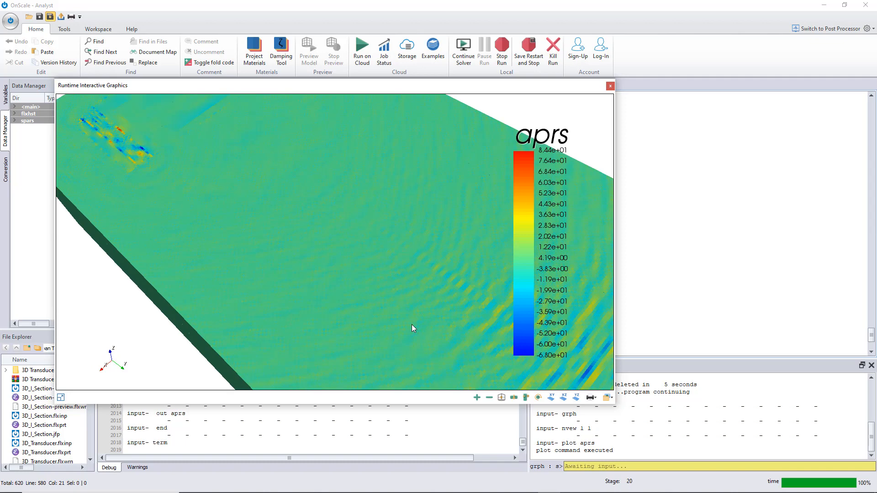
scroll(412, 325, down, 6)
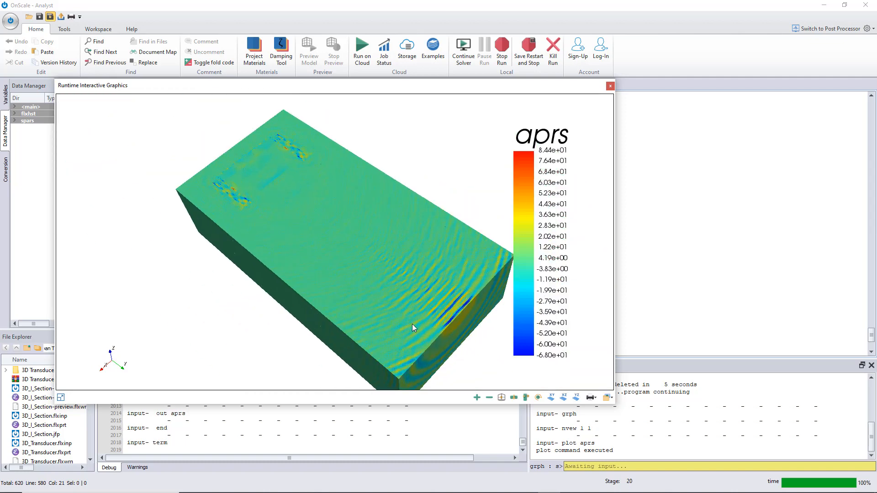
drag(370, 290, 328, 228)
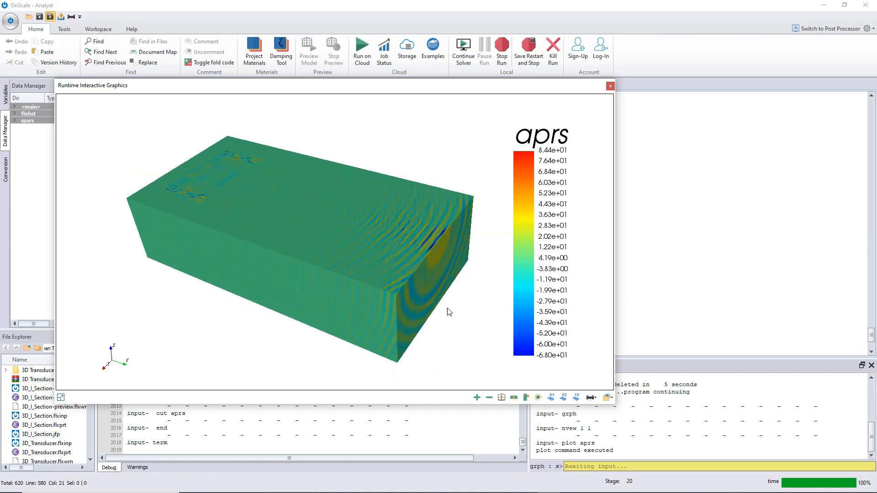
drag(448, 308, 457, 326)
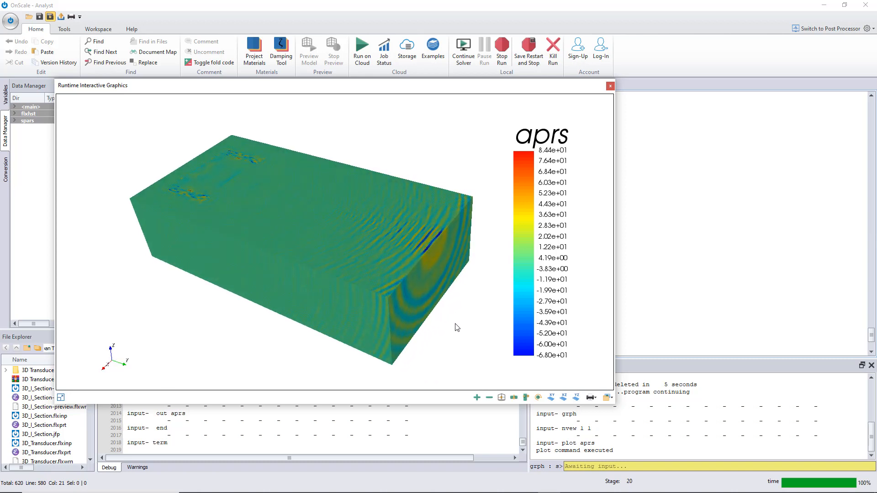
Plot the aprs slice at j 150 with plot aprs j 150 and inspect the cross-section.
click(585, 467)
text(plot)
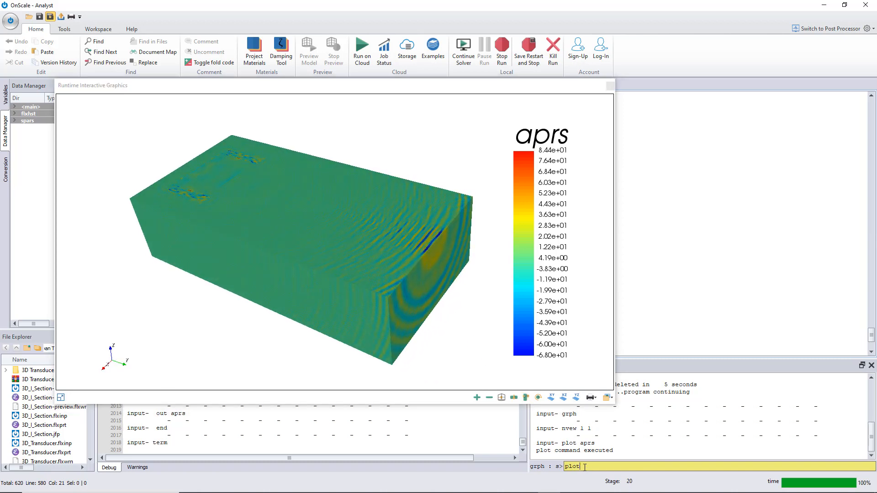
text( aprs j 150)
key(Return)
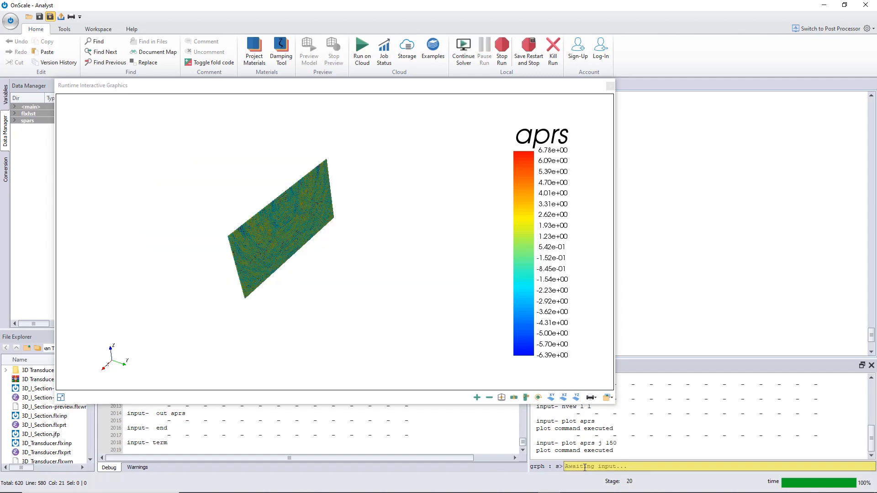
click(242, 234)
scroll(256, 192, up, 5)
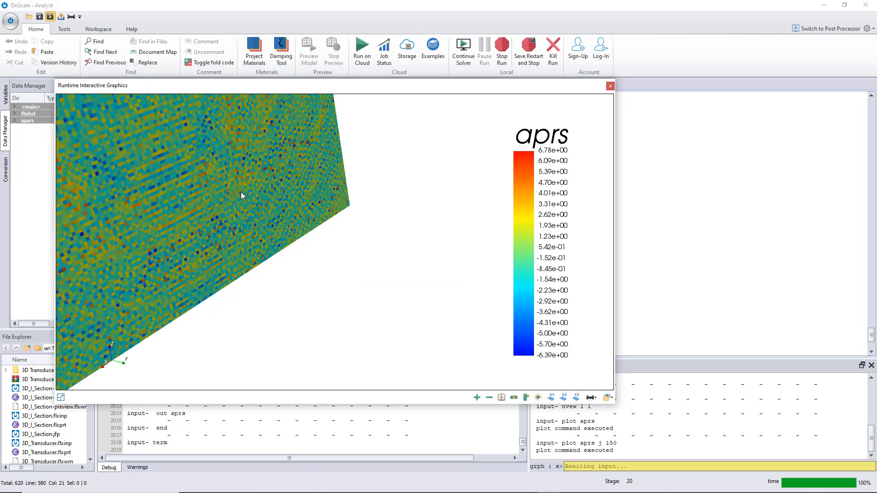
scroll(240, 192, down, 2)
scroll(223, 190, up, 1)
scroll(224, 188, down, 2)
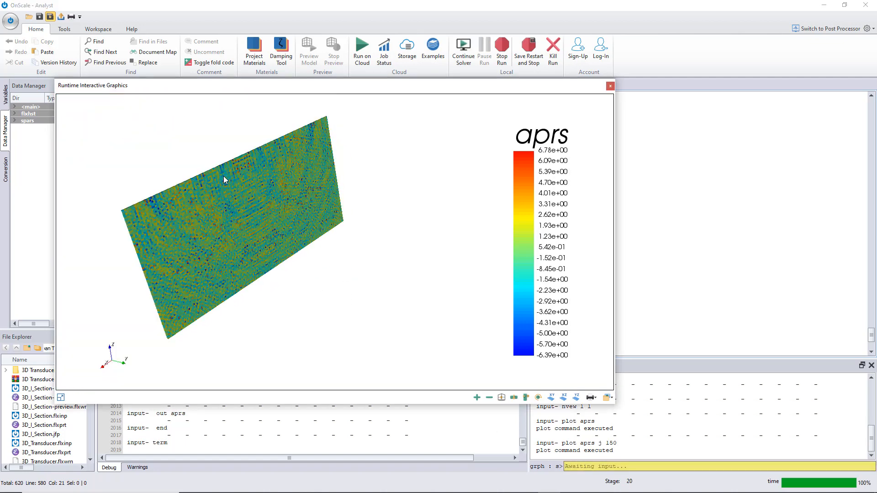
drag(192, 143, 243, 180)
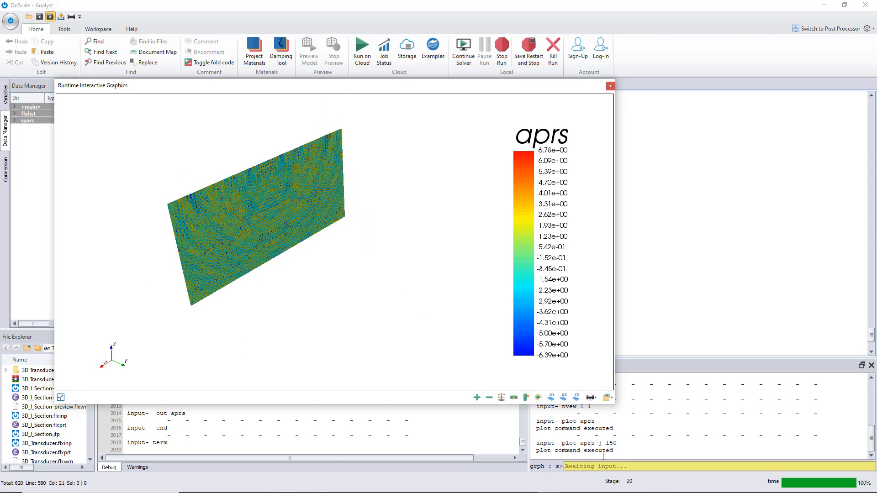
Plot time history 1 and time history 2 using the commands plot 1 and plot 2.
click(613, 468)
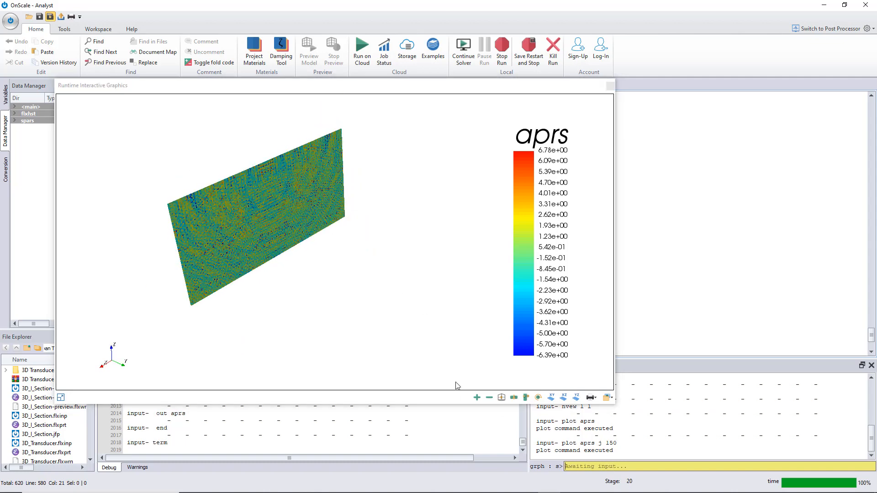
text(plot 1)
key(Return)
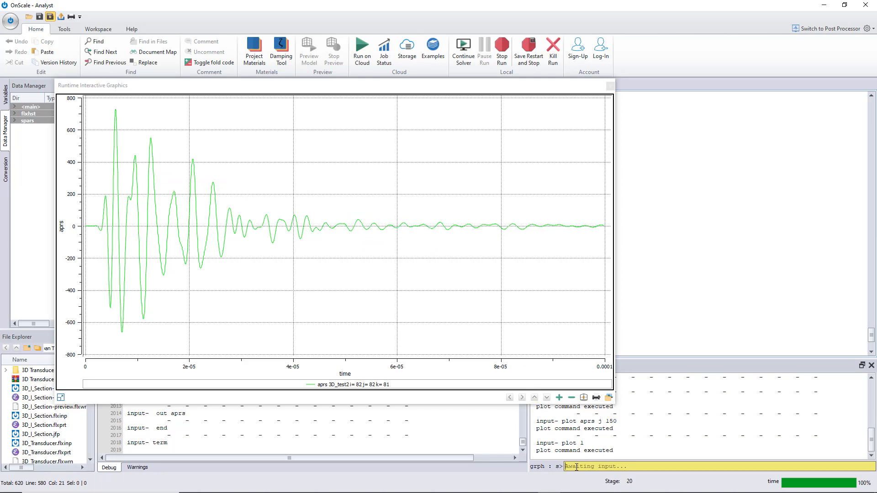
text(plot)
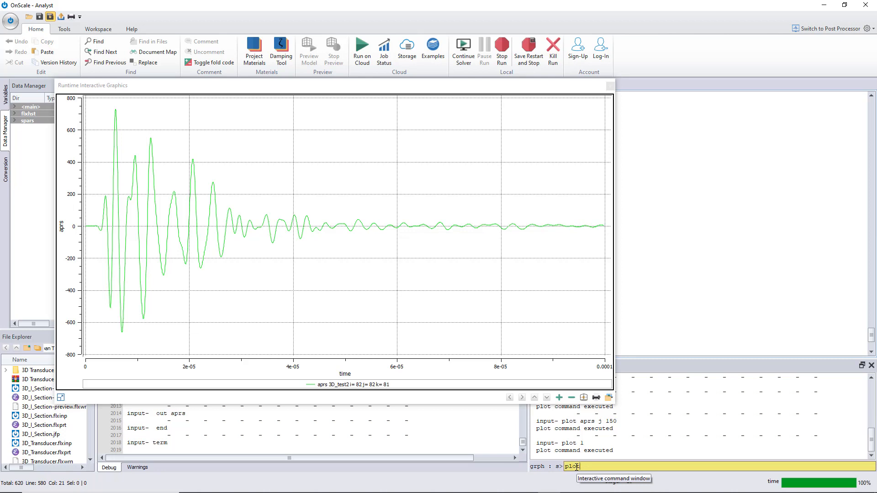
text( 2)
key(Return)
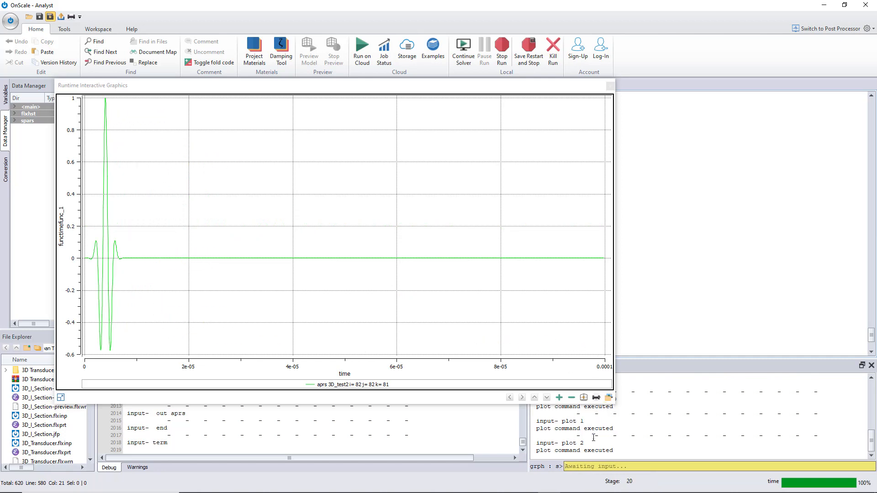
Plot time history 3 and time history 4 using the commands plot 3 and plot 4.
text(plot 3)
key(Return)
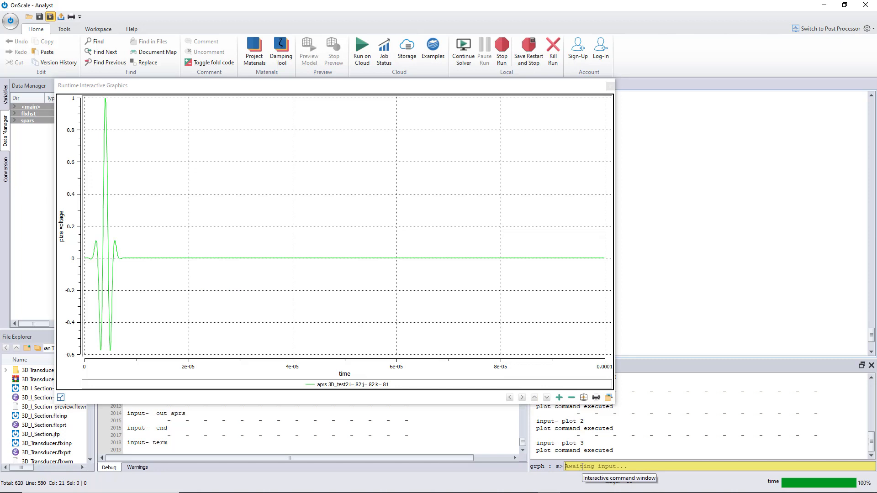
text(plot 4)
key(Return)
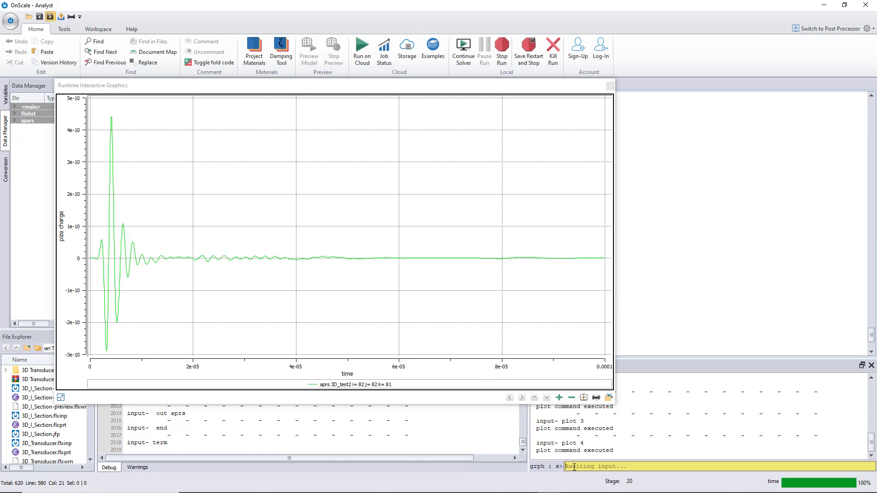
Change the graphics layout to a 2 by 2 grid with nvew 2 2 and plot time history 1 in it.
text(nvew 2 2)
key(Return)
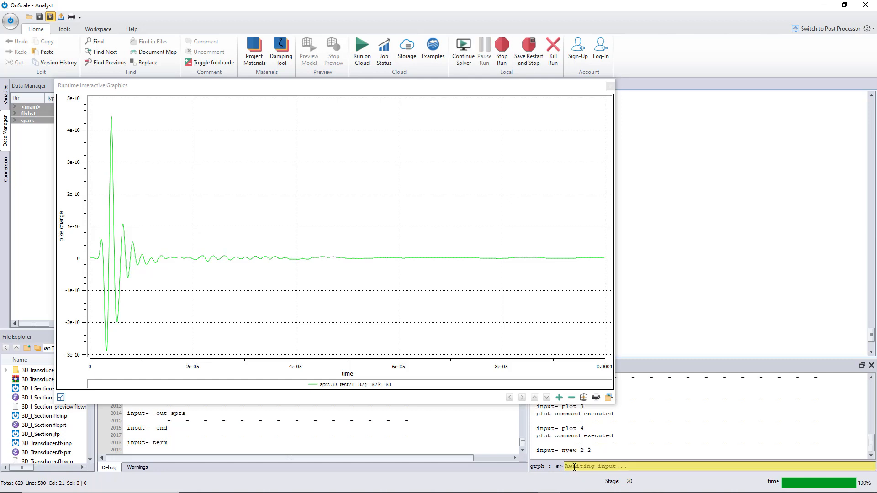
text(plot 1)
key(Return)
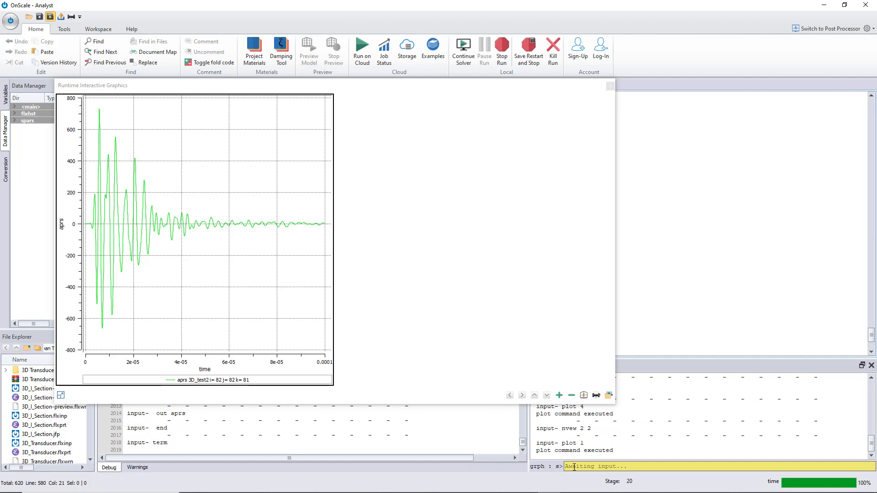
Move the Runtime Interactive Graphics window off the script and examine the calc section requesting acoustic pressure and maximum aprs.
drag(323, 87, 511, 119)
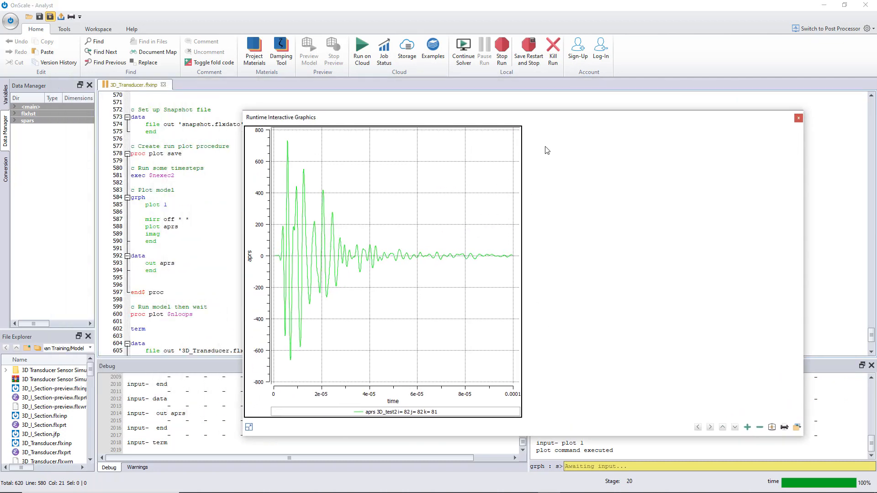
drag(547, 150, 477, 103)
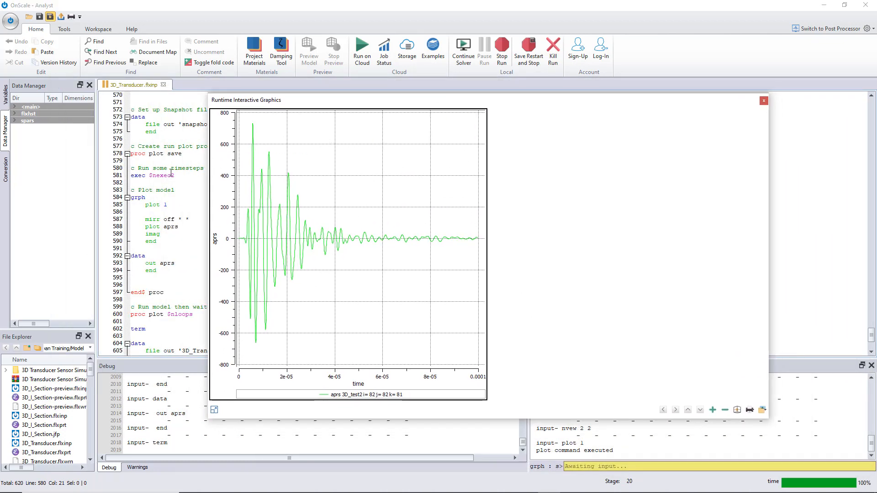
scroll(168, 183, up, 20)
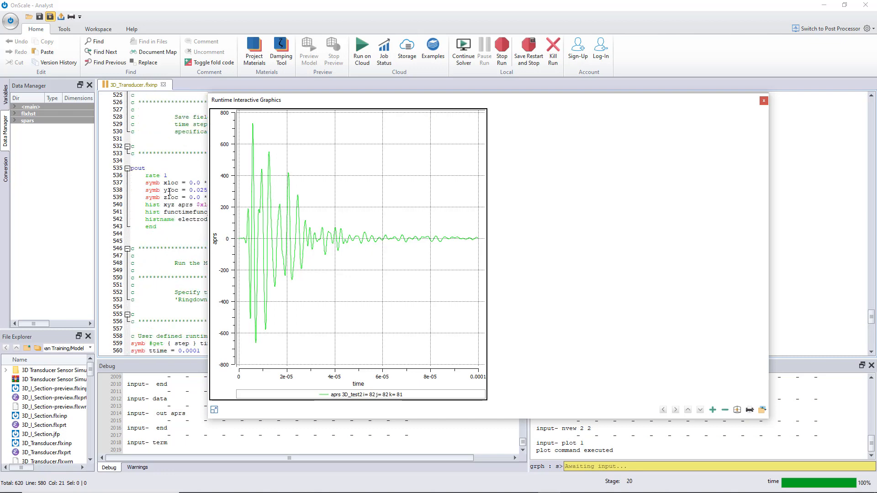
scroll(169, 195, up, 18)
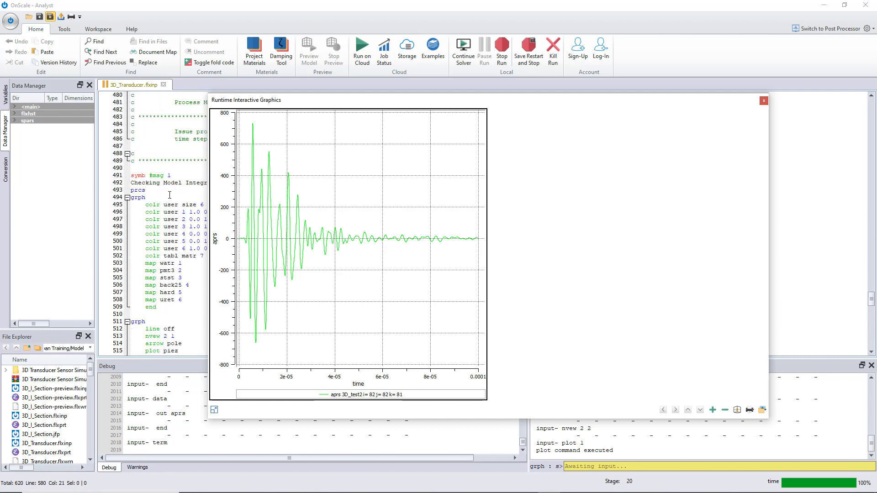
scroll(169, 195, up, 8)
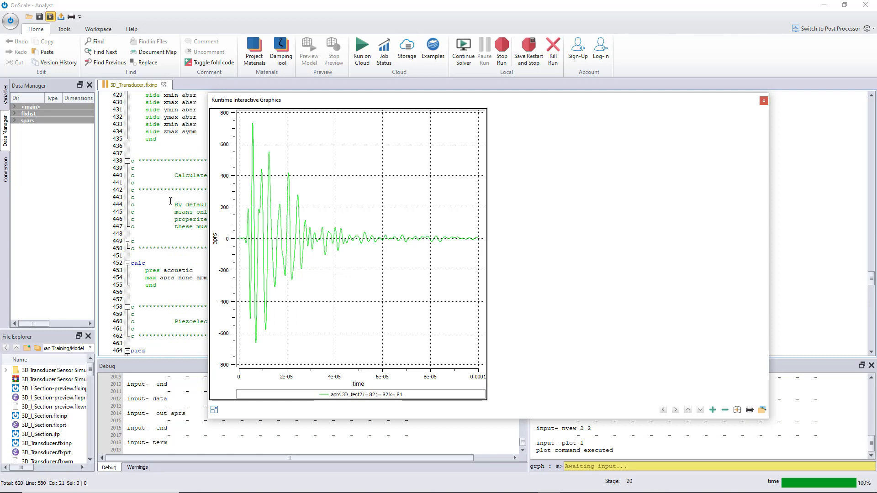
drag(277, 109, 354, 113)
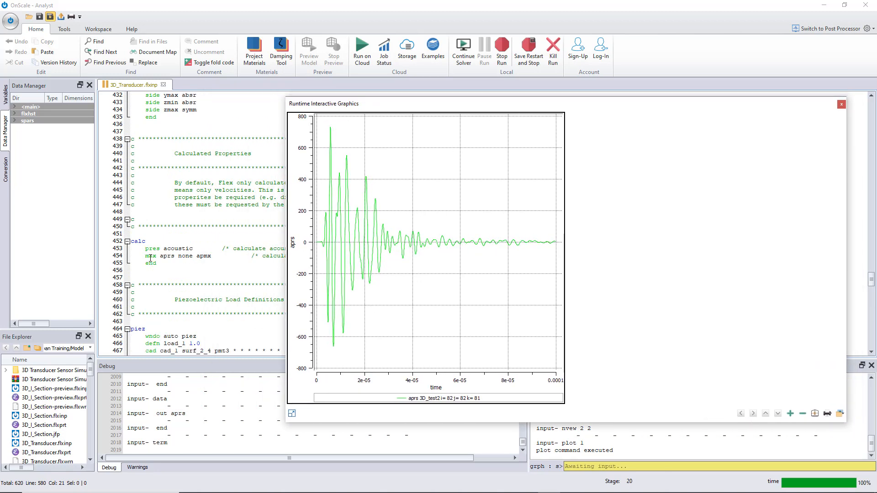
scroll(155, 261, up, 2)
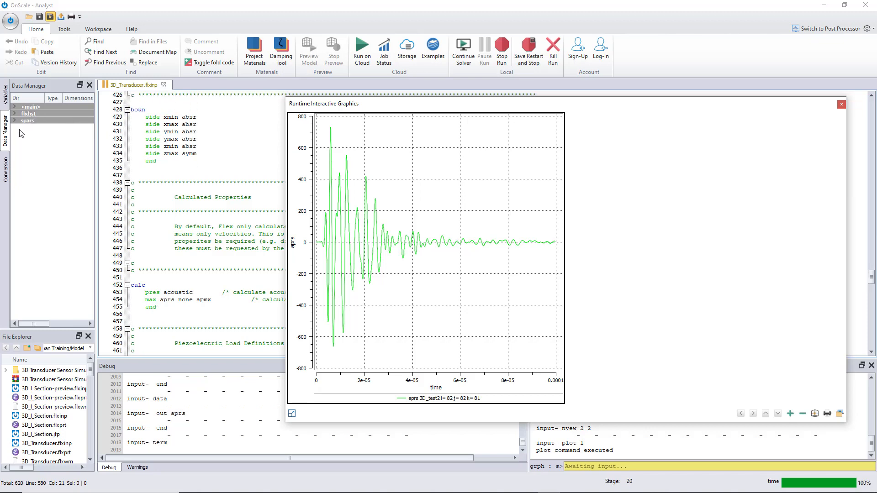
Expand the flxhst, spars and <main> directories in the Data Manager and widen it to examine the arrays' dimensions and minimum and maximum values.
click(15, 115)
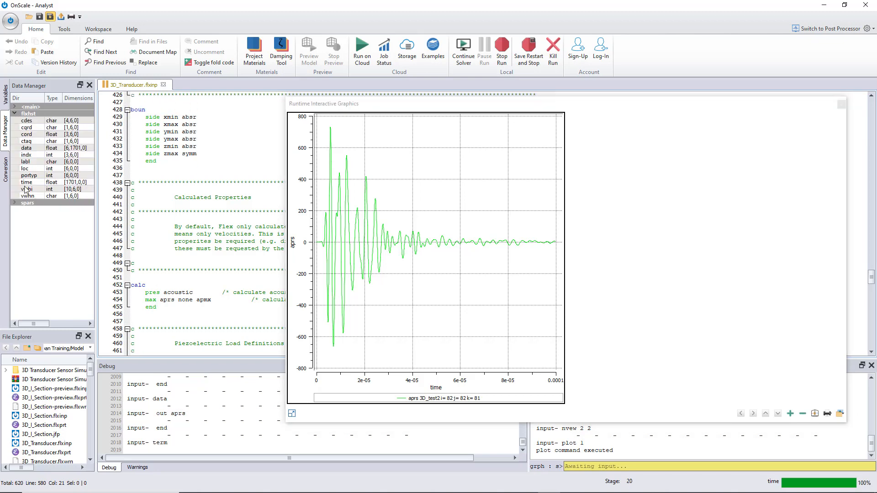
click(15, 203)
click(15, 107)
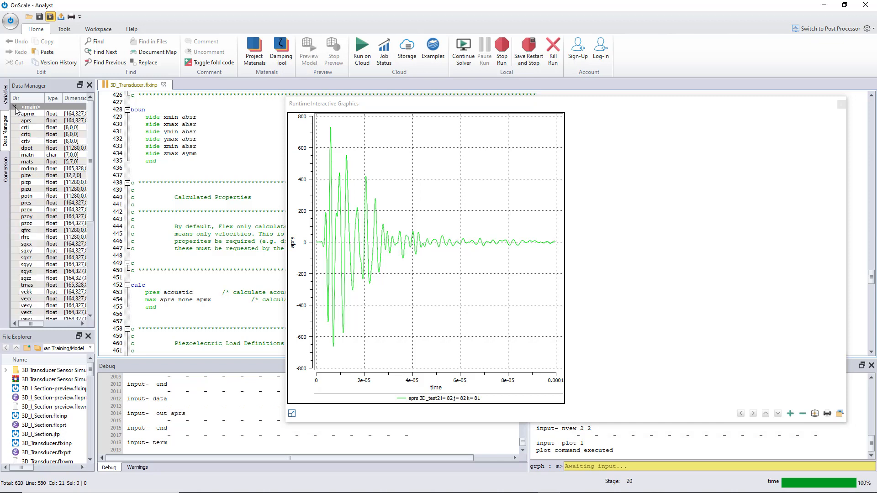
scroll(46, 151, down, 10)
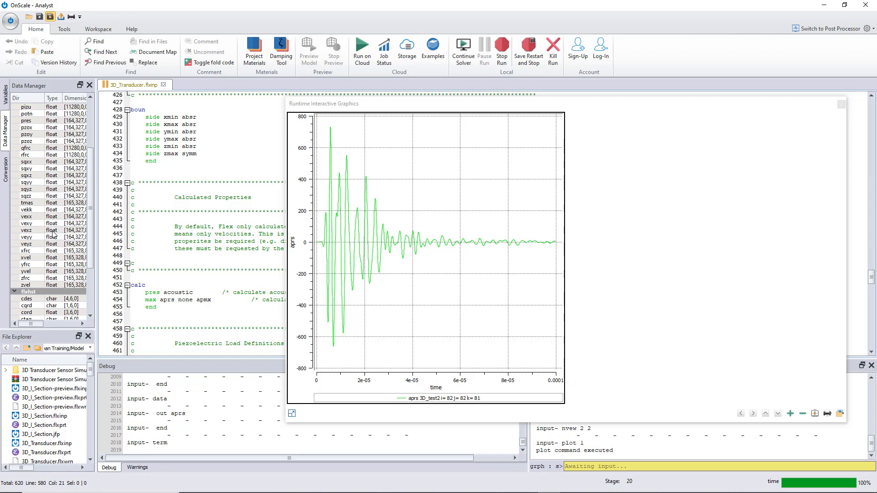
scroll(52, 206, up, 1)
drag(97, 118, 190, 123)
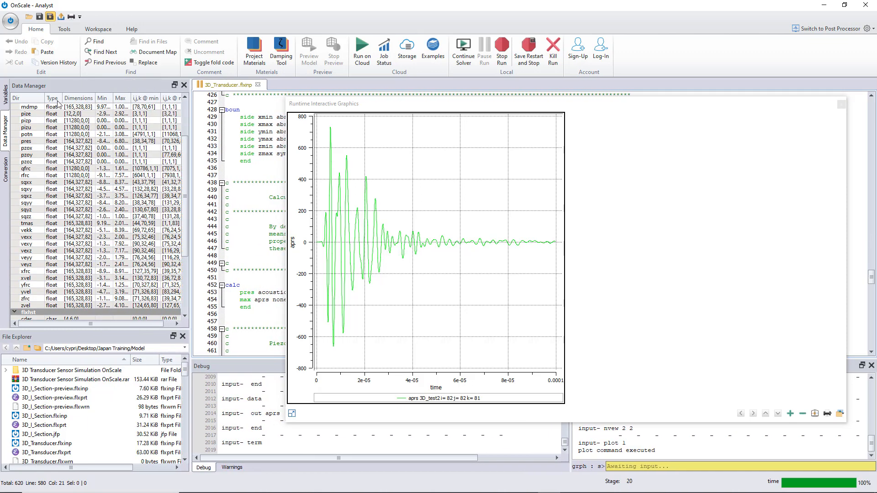
Look through the <main> arrays in the Data Manager and plot the x-velocity field with the command plot xvel.
scroll(45, 144, up, 3)
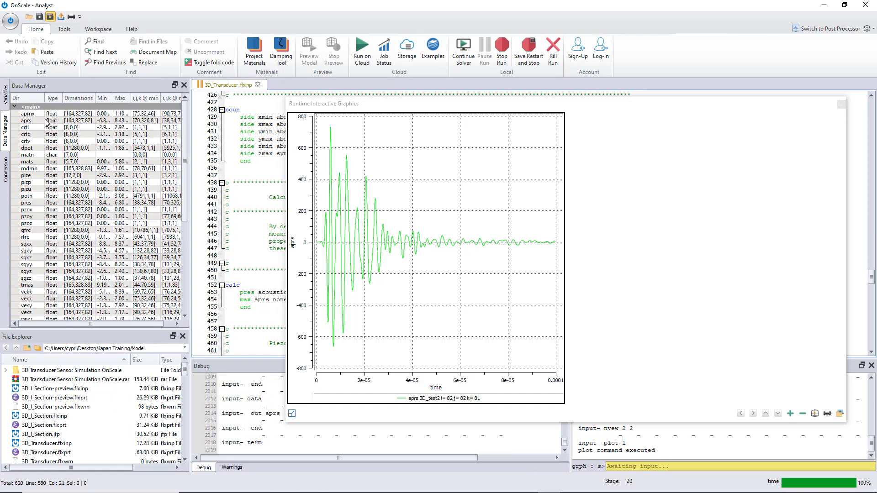
scroll(60, 225, down, 3)
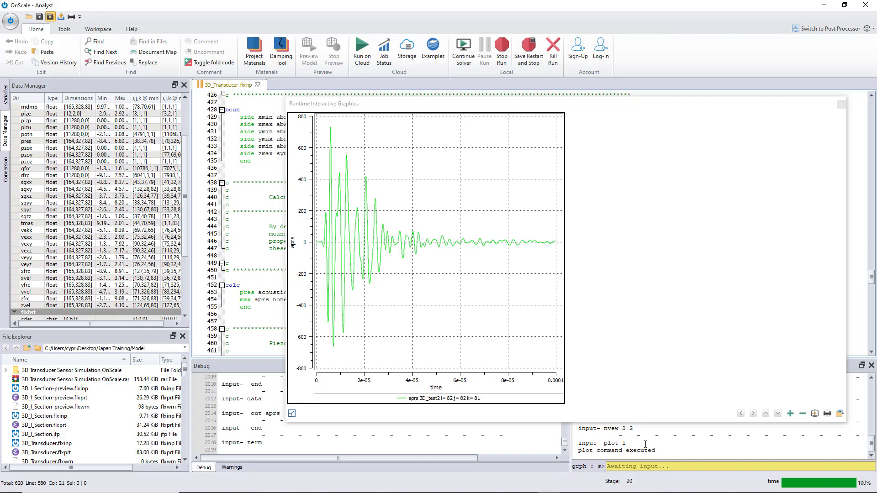
text(plot xvel)
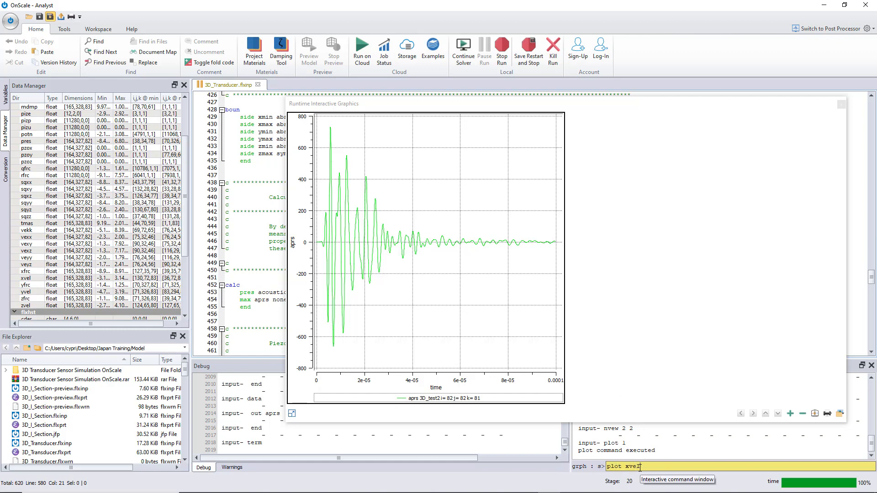
key(Return)
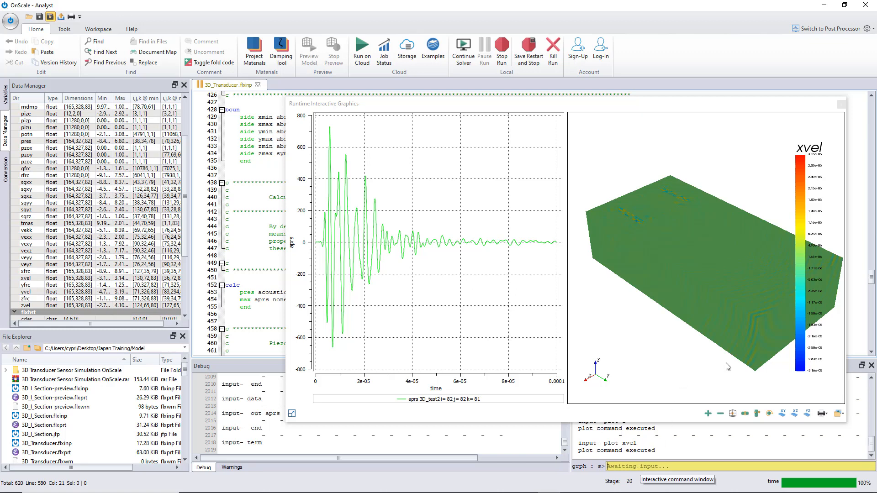
drag(702, 295, 714, 226)
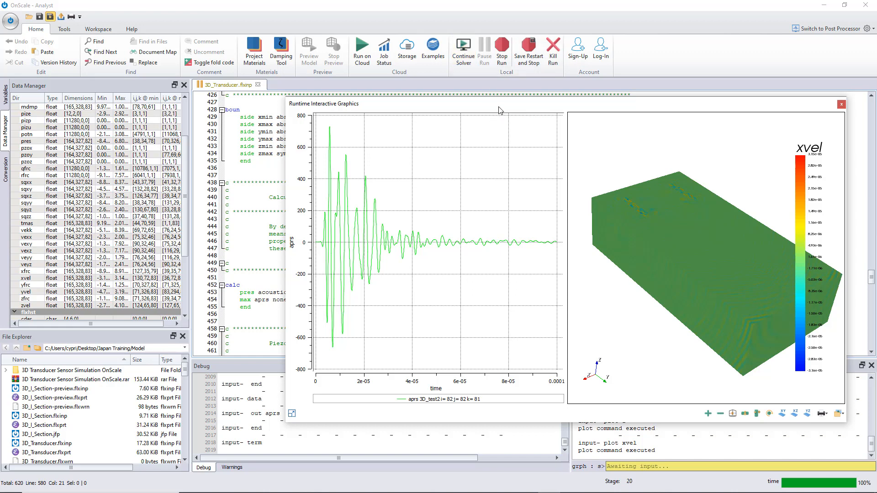
Move the Runtime Interactive Graphics window off the script and examine the closing data output sections requesting aprs, modl and apmx.
drag(494, 105, 567, 74)
scroll(257, 270, down, 6)
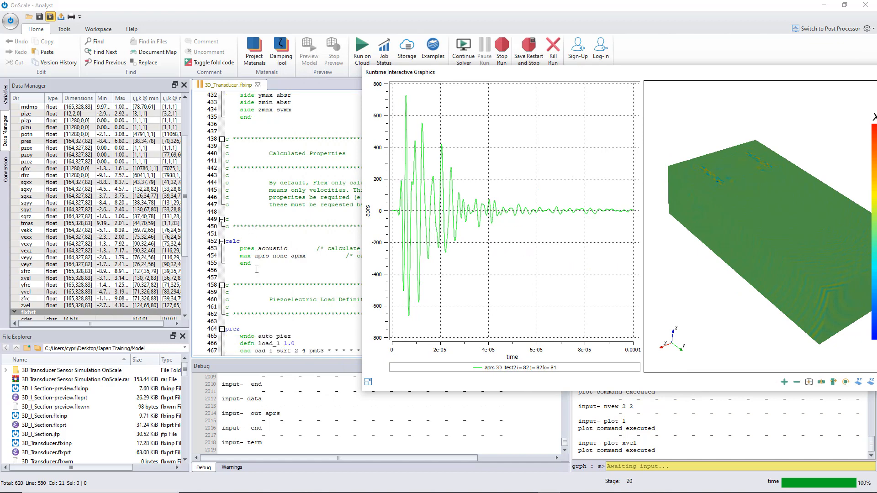
scroll(257, 270, down, 20)
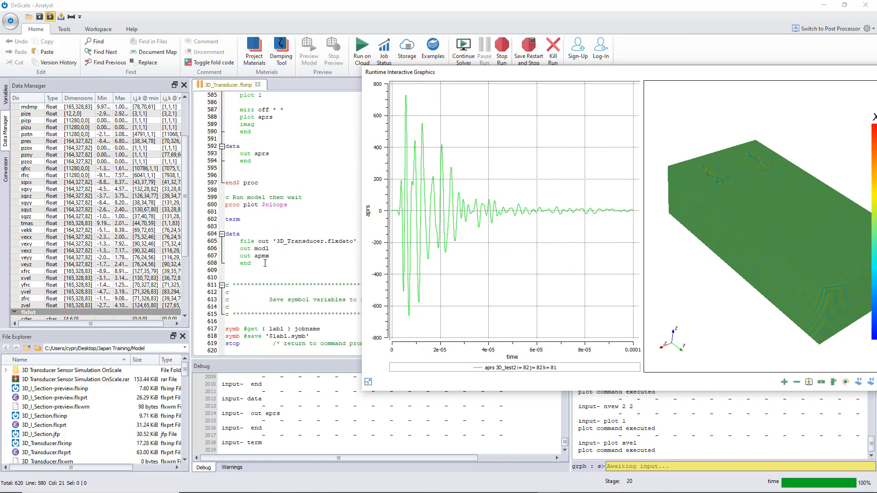
scroll(265, 265, up, 4)
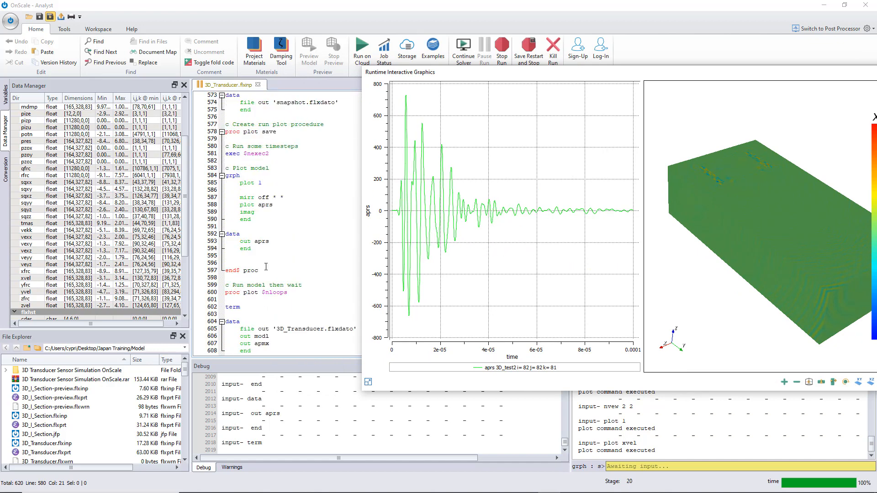
scroll(266, 266, down, 4)
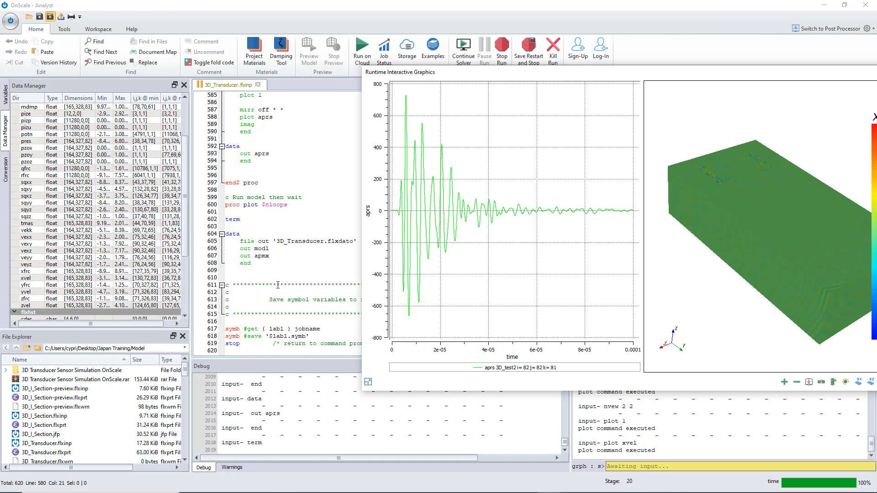
Bring the Runtime Interactive Graphics window fully back into view and inspect the xvel plot's top and side faces from different angles.
drag(498, 76, 241, 80)
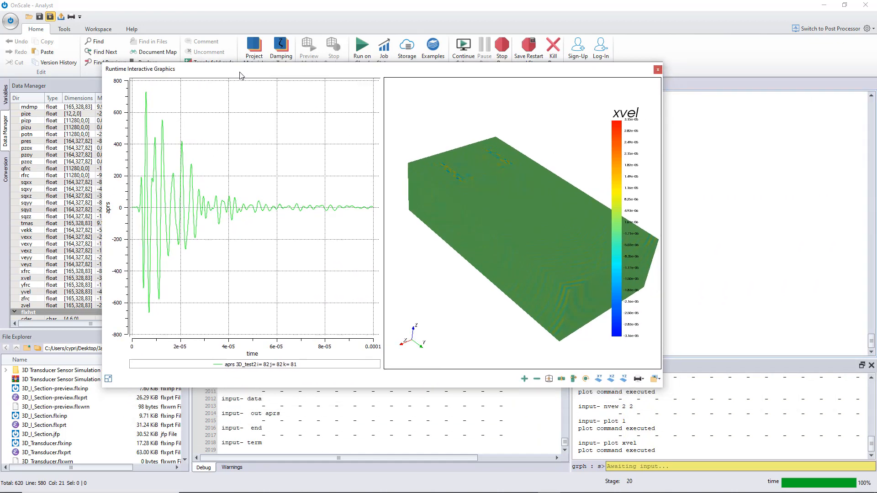
drag(583, 295, 577, 271)
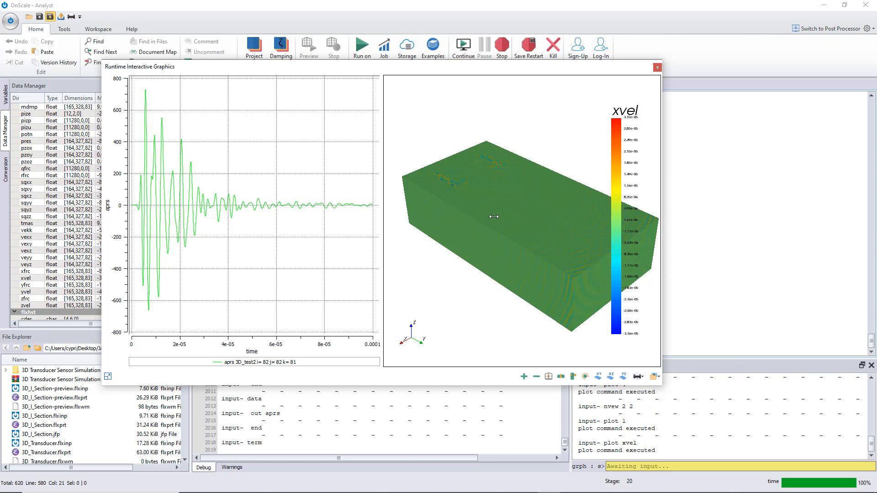
drag(472, 254, 505, 222)
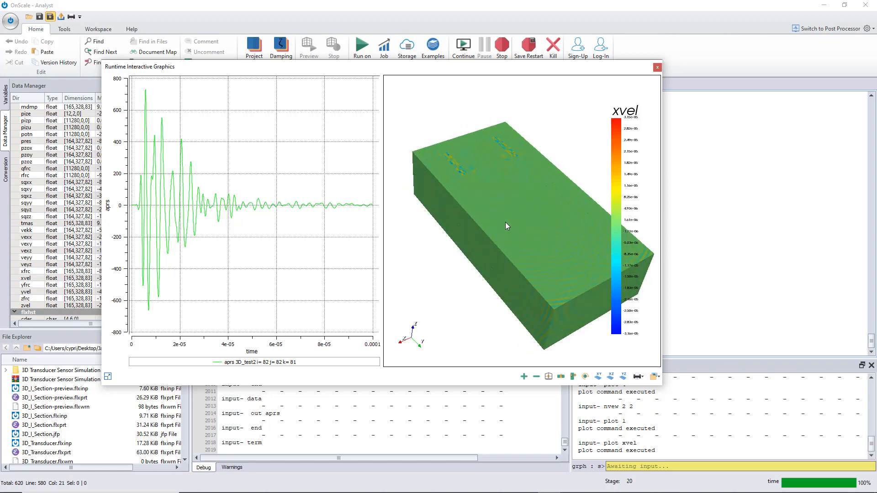